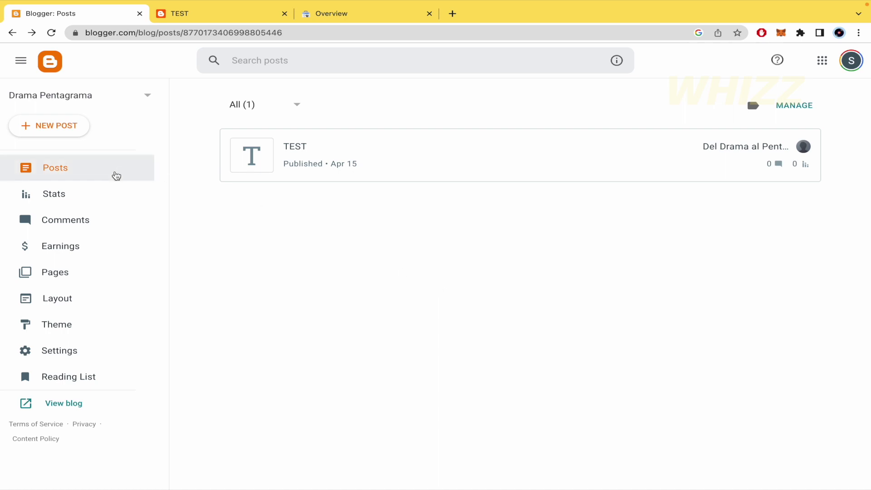
Open the published TEST post live from Blogger's post list and select its URL.
left_click(115, 174)
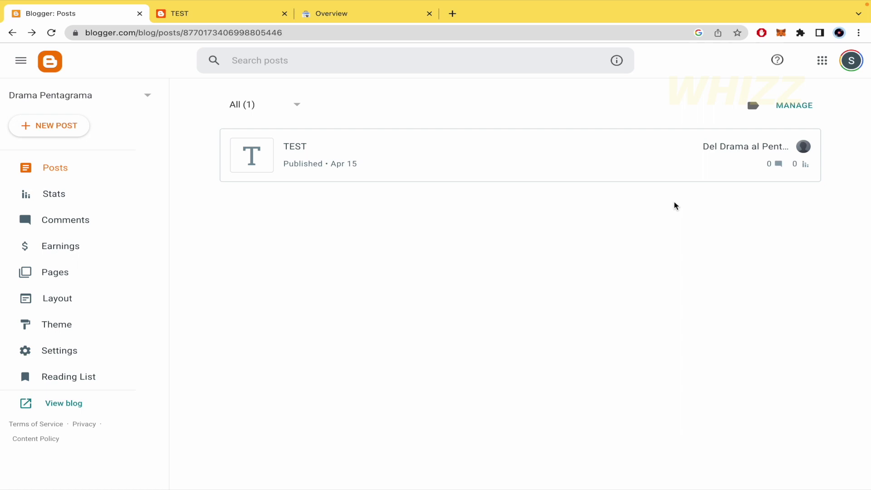
mouse_move(520, 155)
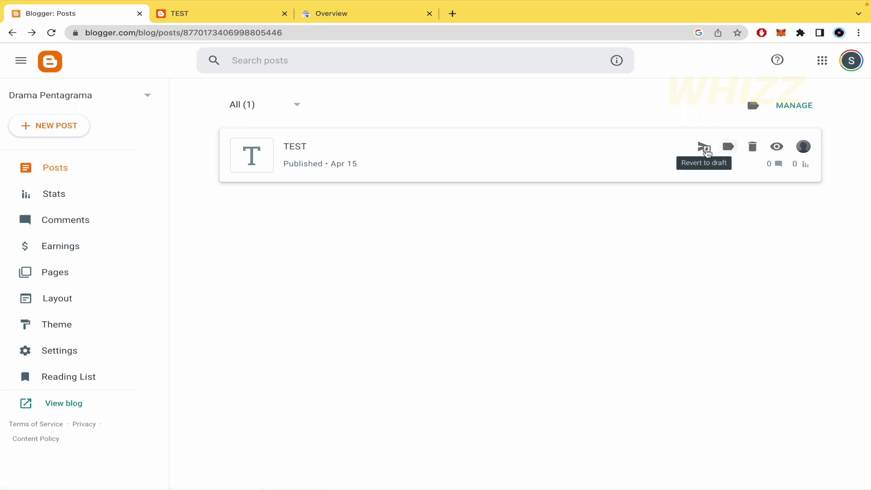
left_click(777, 147)
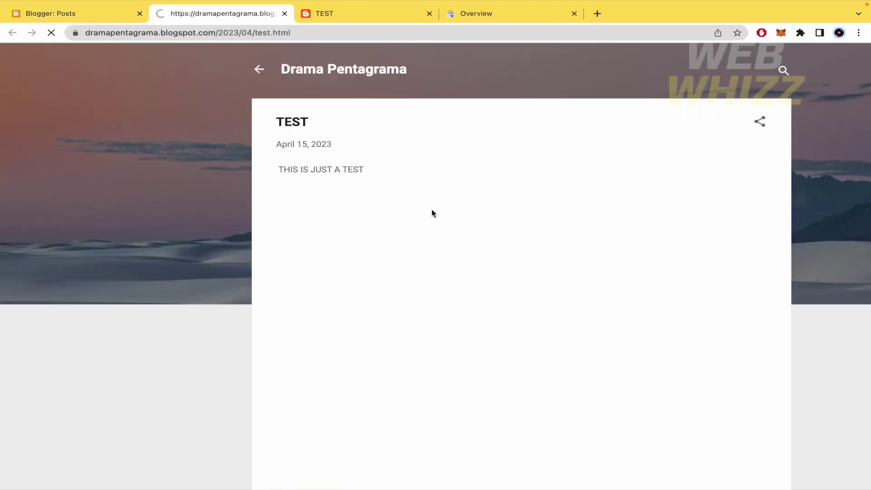
left_click(320, 34)
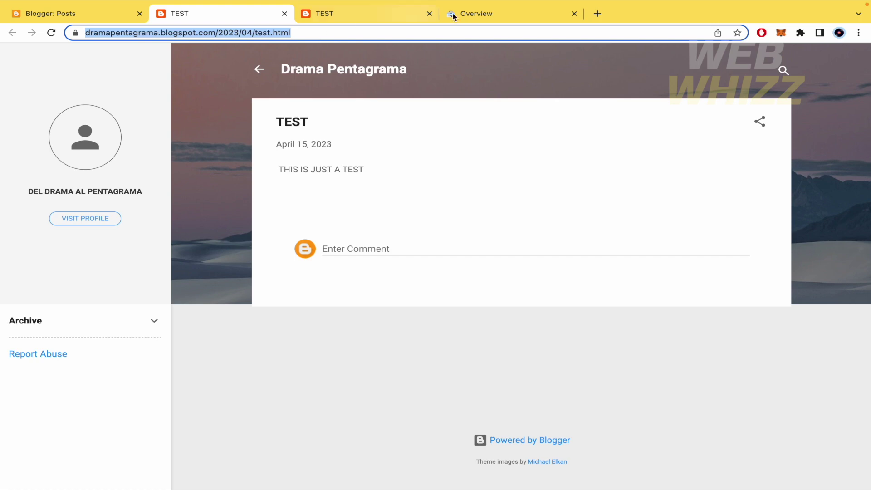
Search 'google search console' in a new tab and start Search Console for Drama Pentagrama.
left_click(597, 14)
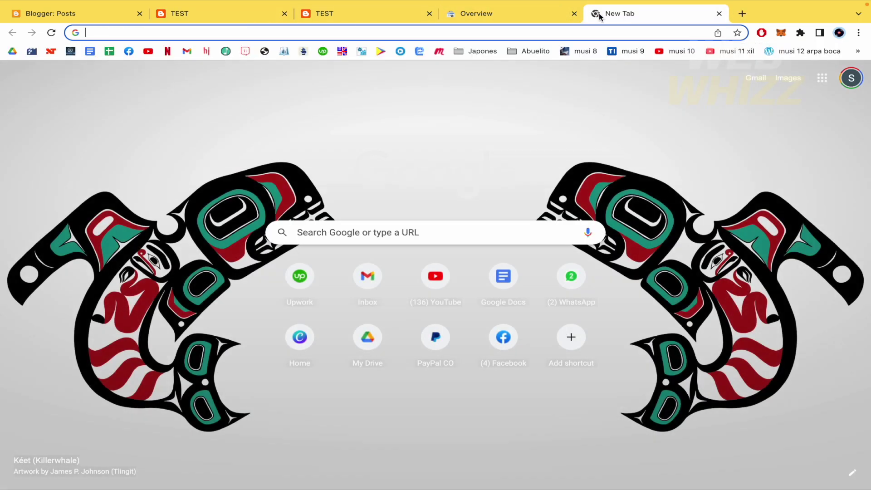
type("google")
key("Return")
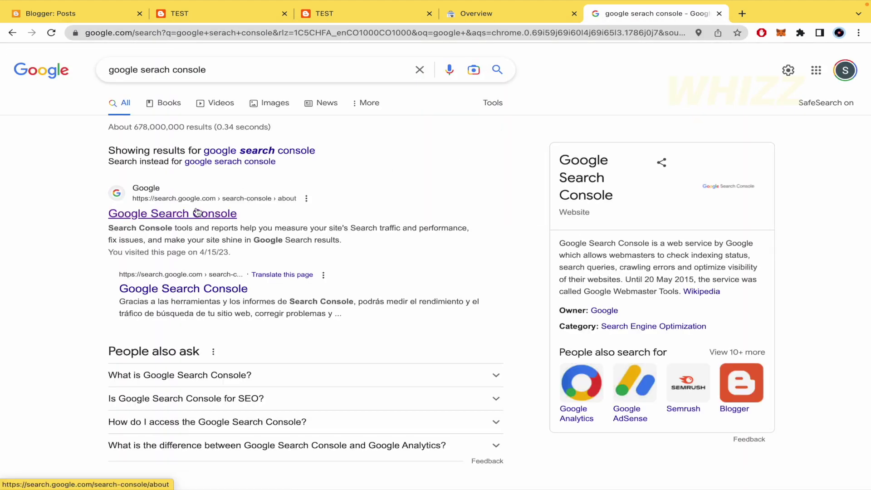
left_click(197, 214)
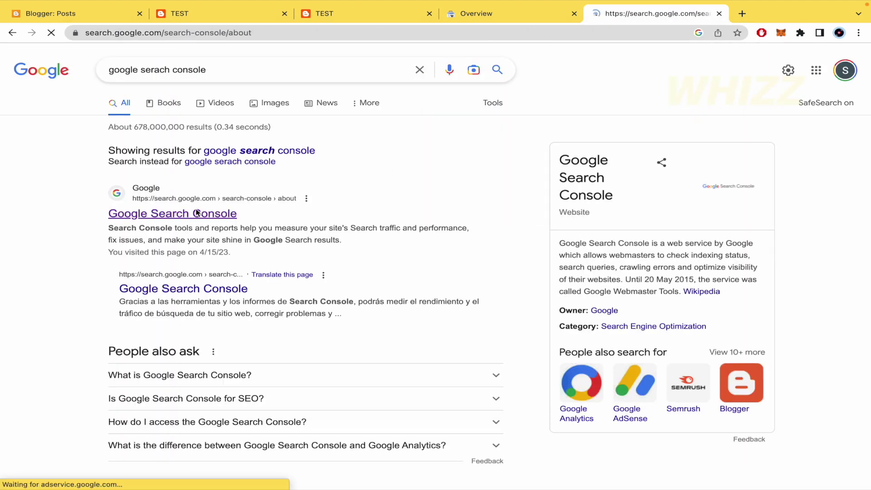
left_click(99, 358)
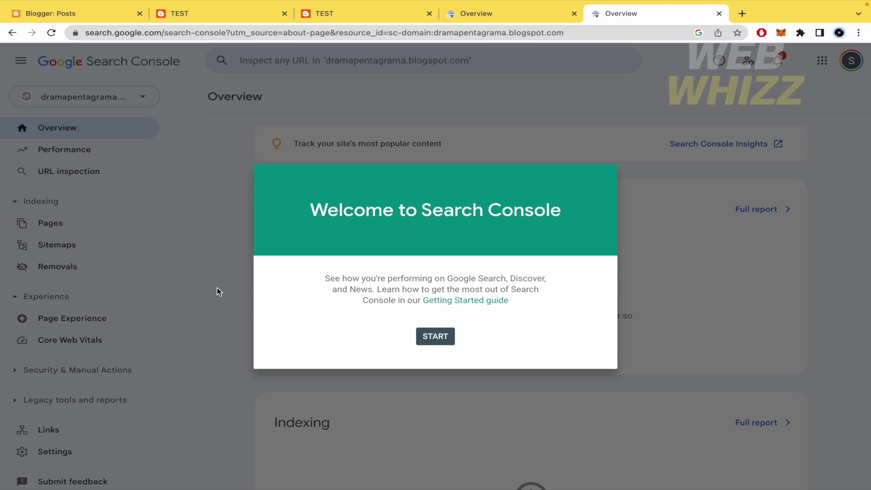
Close the Welcome to Search Console dialog to reveal the Overview page.
left_click(439, 333)
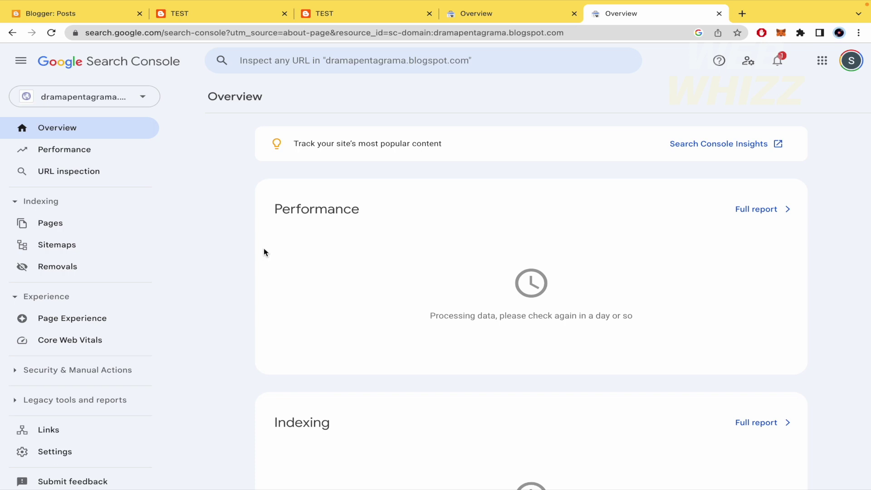
Paste the TEST post's URL into 'Inspect any URL' and run the inspection.
left_click(99, 176)
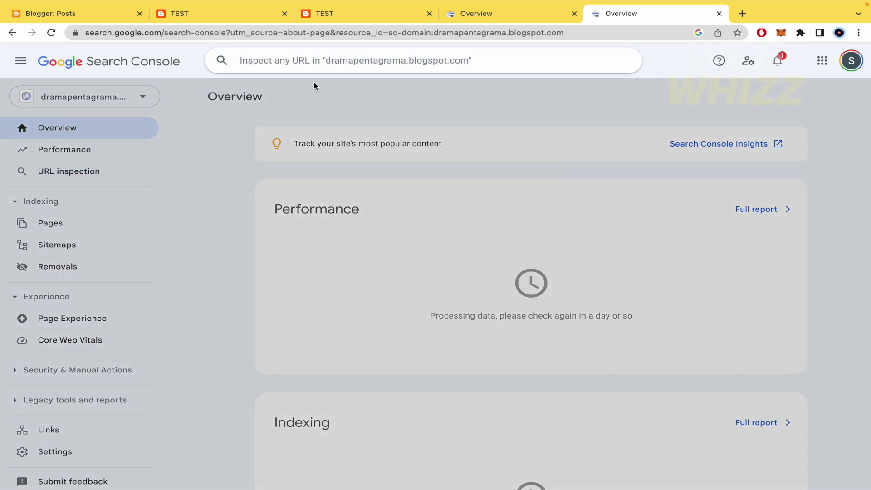
type("https://dramapentagrama.blogspot.com/2023/04/test.html")
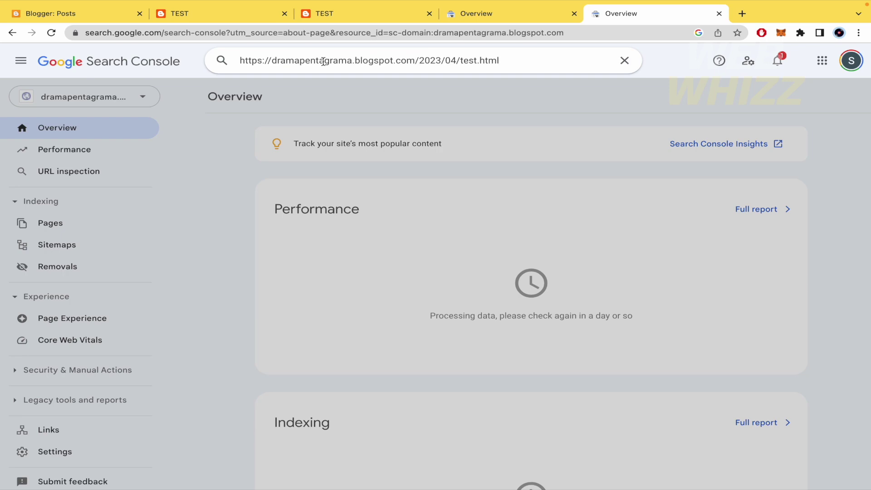
key("Return")
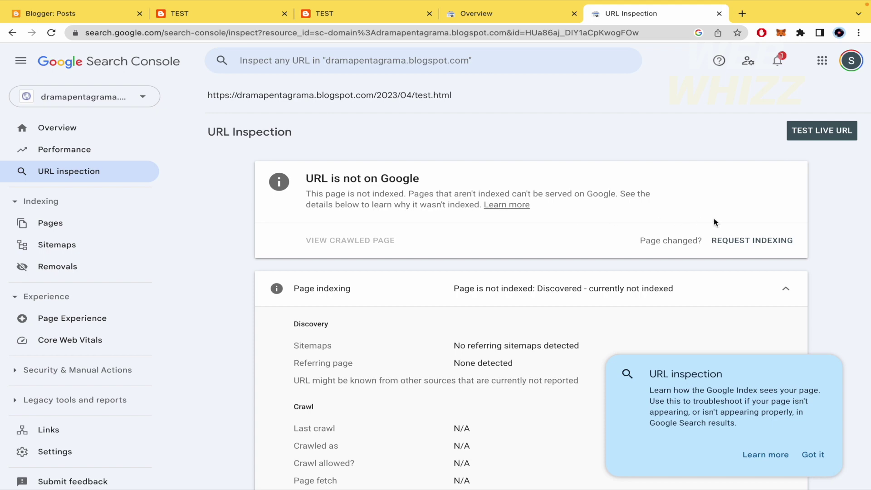
Request indexing for the TEST post, adding it to the priority crawl queue.
left_click(760, 242)
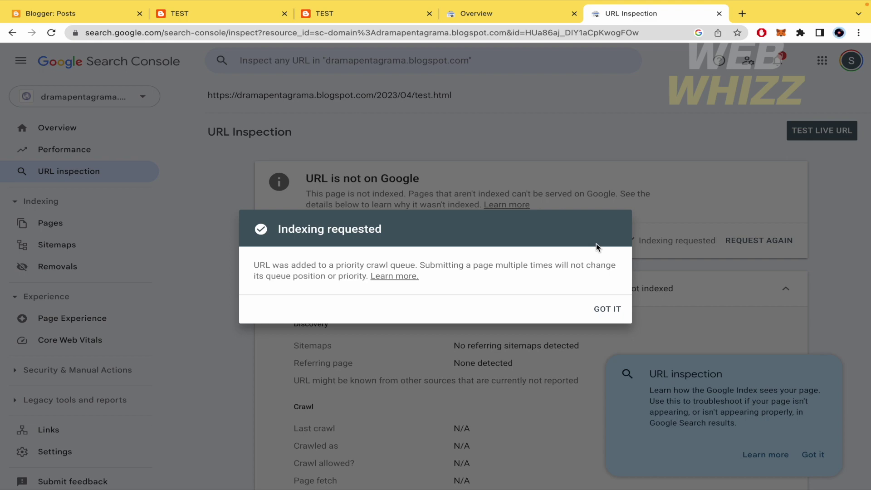
left_click(608, 310)
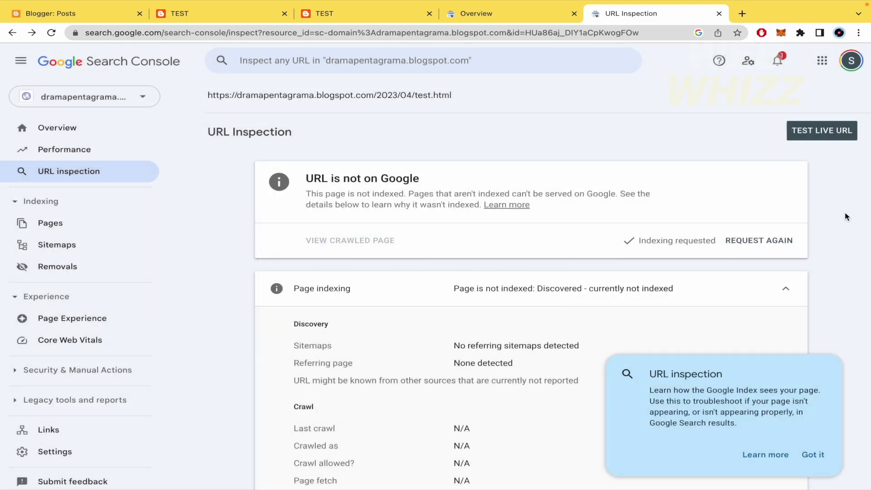